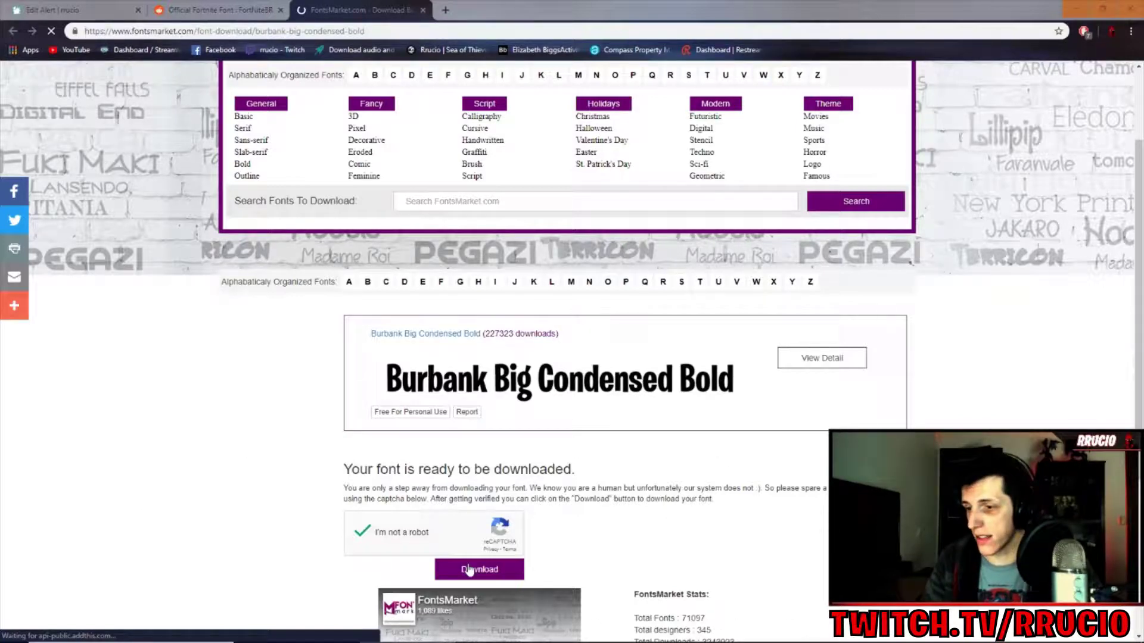
{"action": "scroll", "coordinate": [520, 480], "scroll_direction": "down", "scroll_amount": 3}
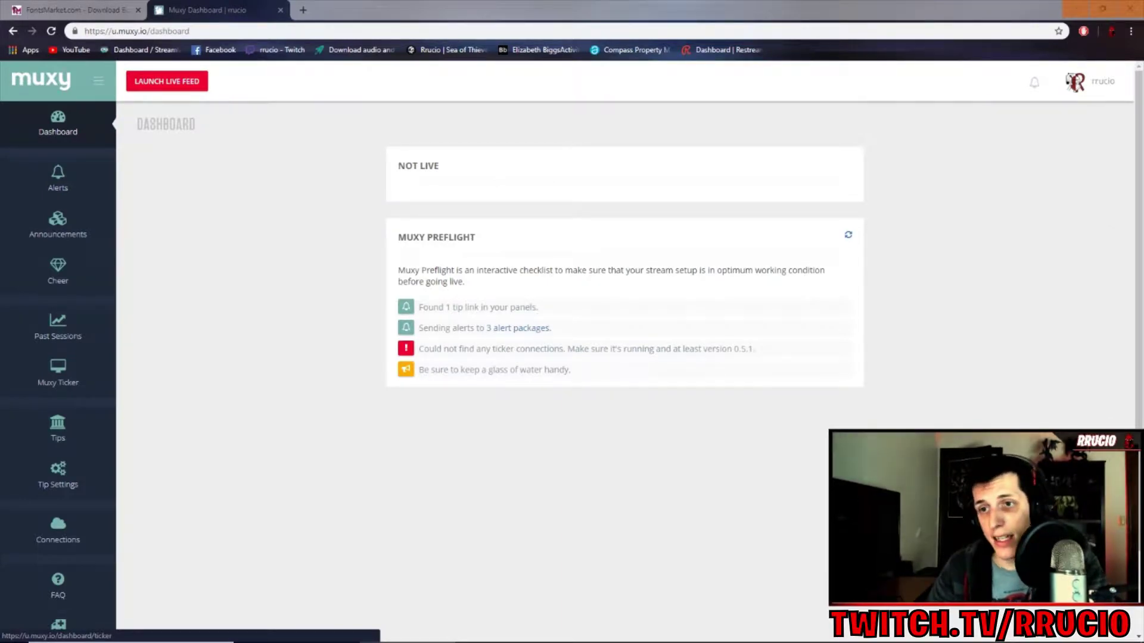
Step: Open the Follow Alert package for editing and show the test alert's CSS in Advanced mode
{"action": "left_click", "coordinate": [99, 175]}
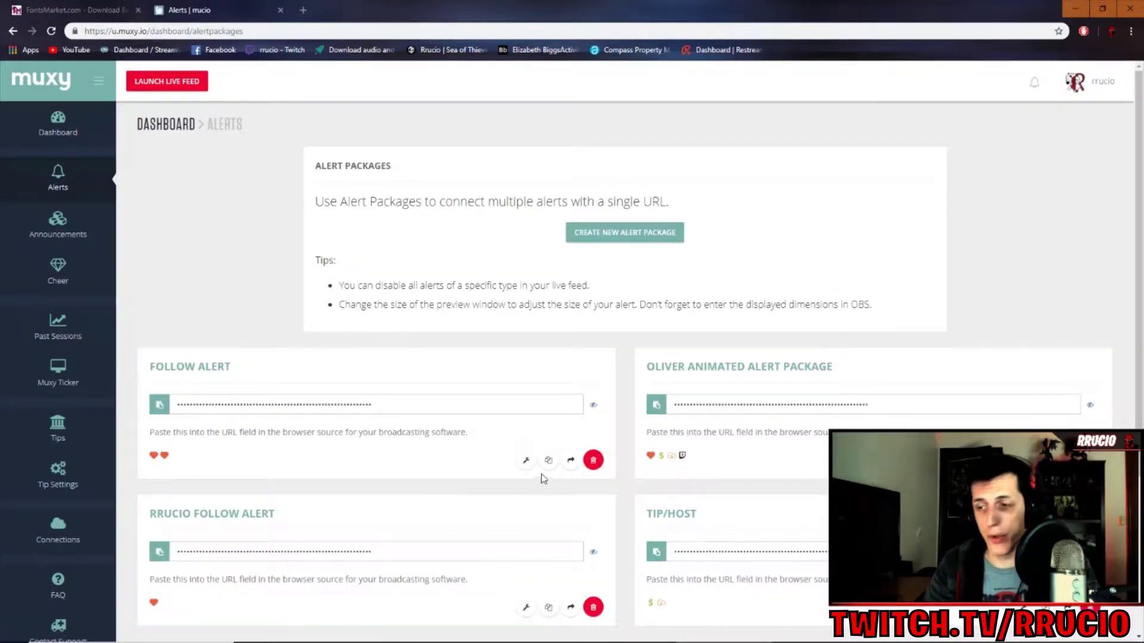
{"action": "left_click", "coordinate": [523, 464]}
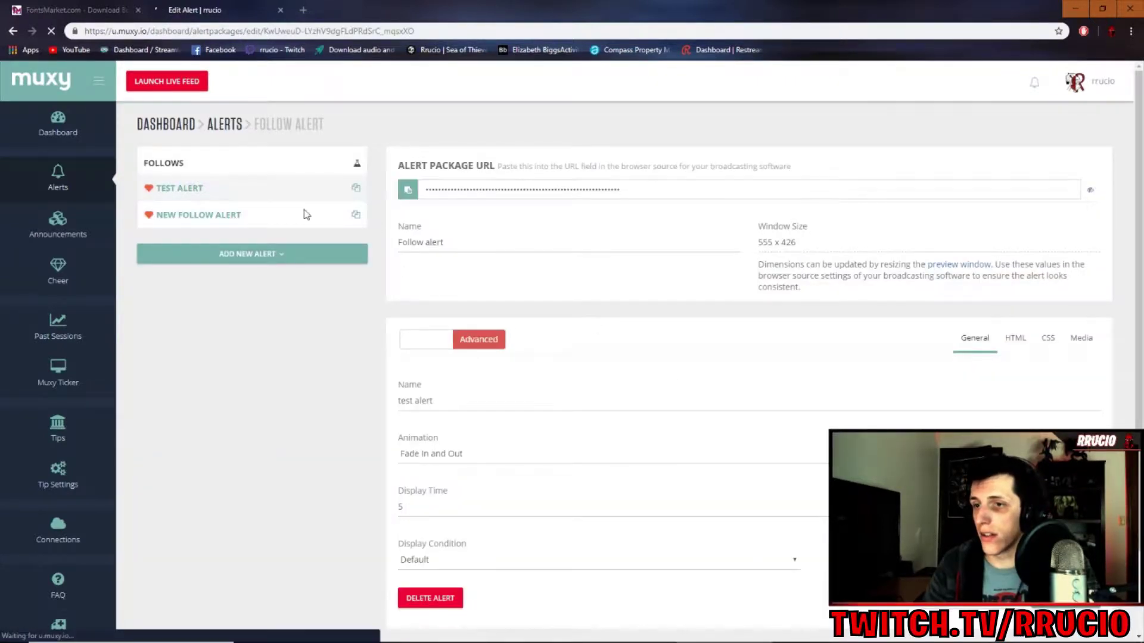
{"action": "left_click", "coordinate": [463, 344]}
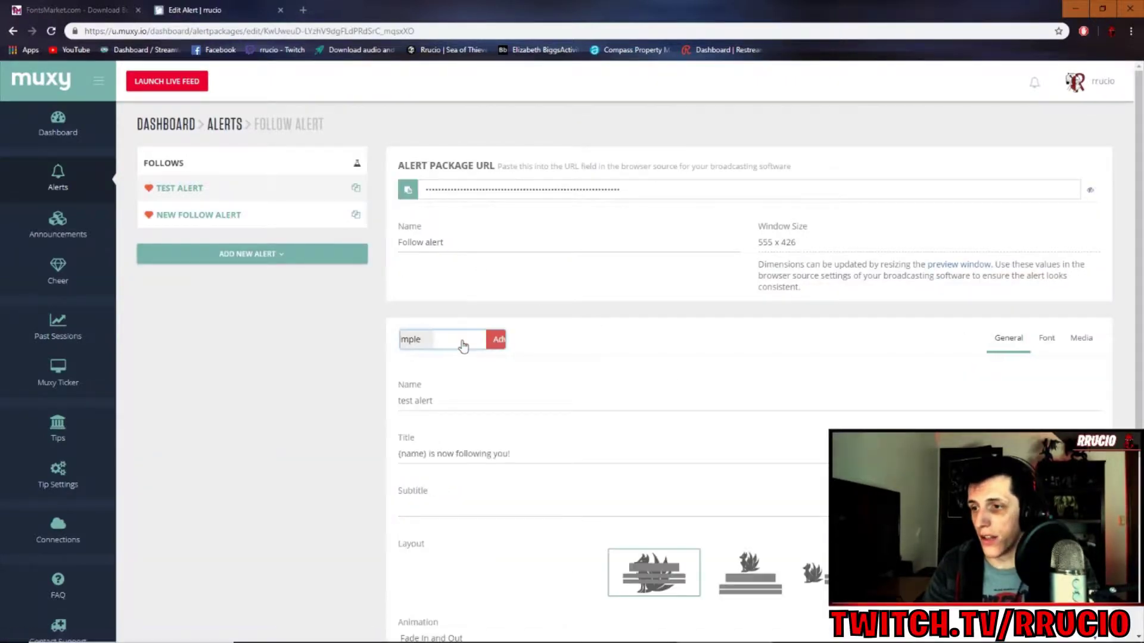
{"action": "left_click", "coordinate": [463, 344]}
{"action": "left_click", "coordinate": [464, 345]}
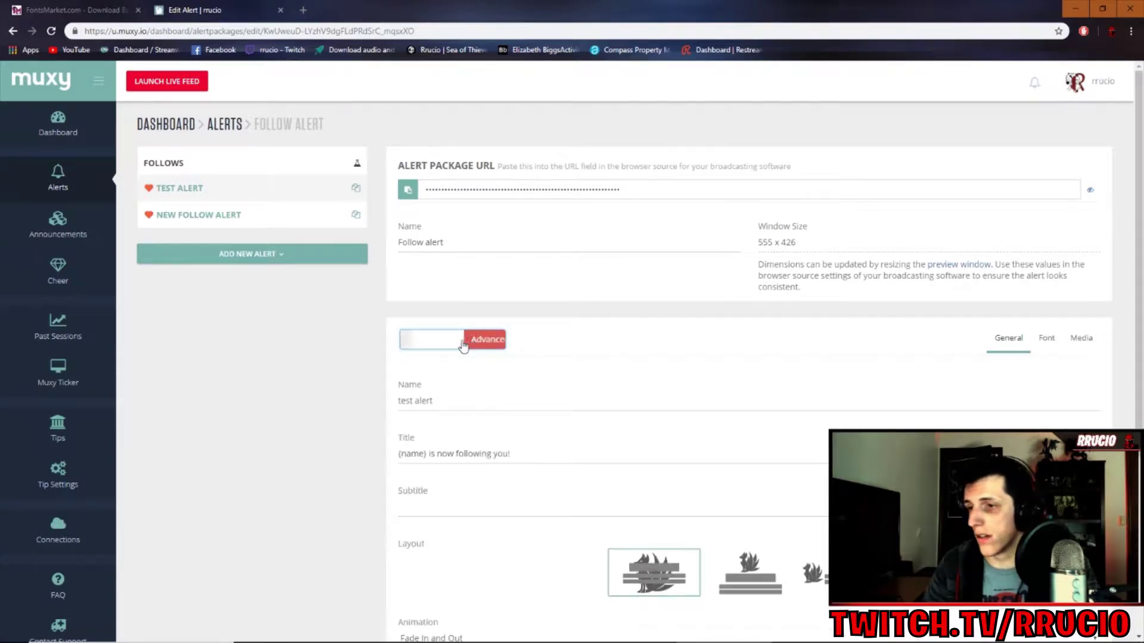
{"action": "left_click", "coordinate": [463, 344]}
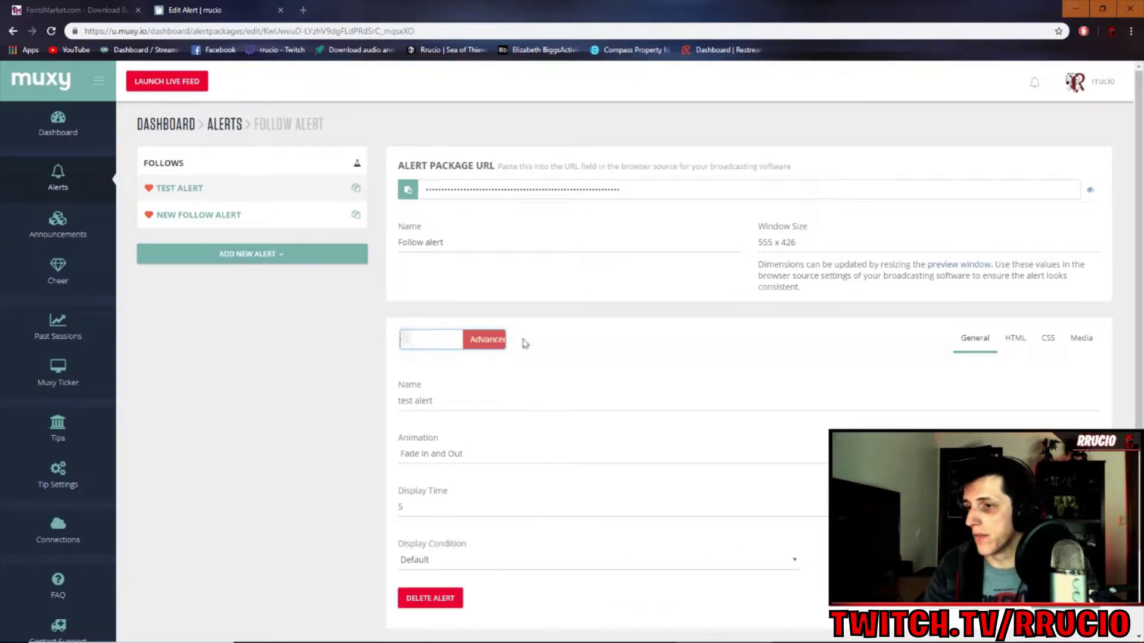
{"action": "left_click", "coordinate": [1048, 344]}
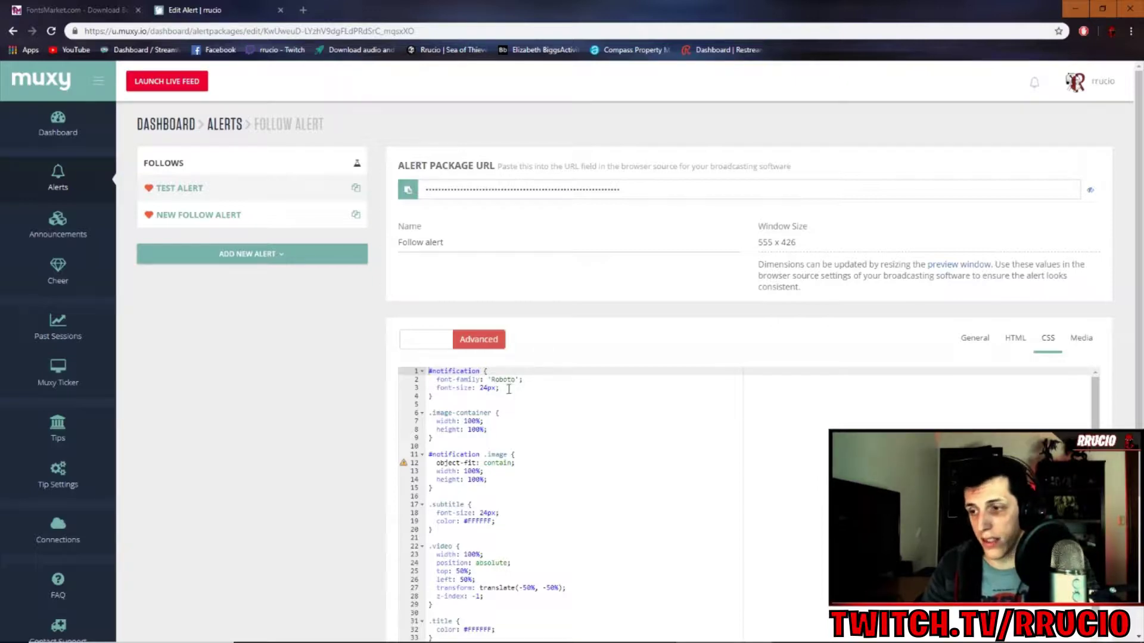
Step: Set the font-family of #notification in the test alert's CSS to 'Burbank Big Condensed'
{"action": "left_click_drag", "start_coordinate": [492, 379], "coordinate": [516, 380]}
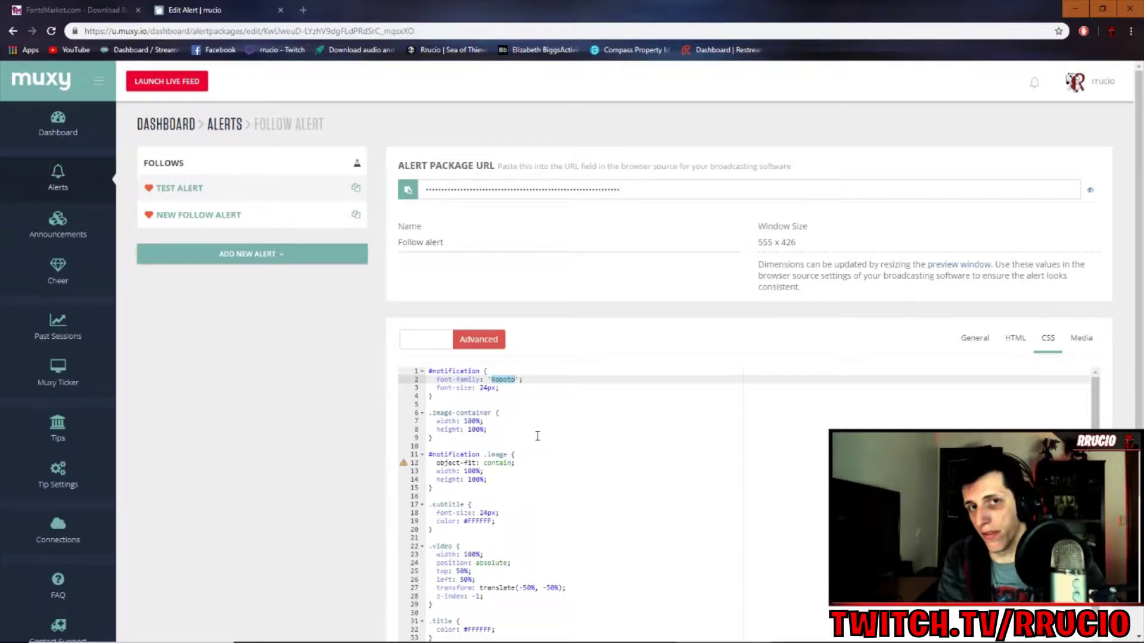
{"action": "type", "text": "B"}
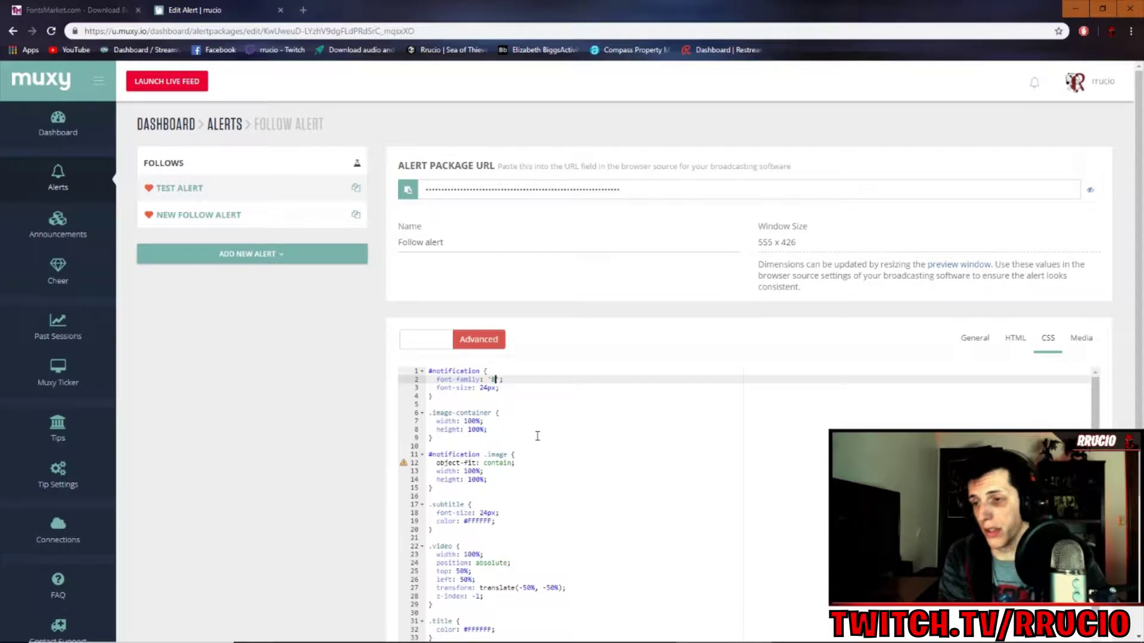
{"action": "type", "text": "ur"}
{"action": "type", "text": "ban"}
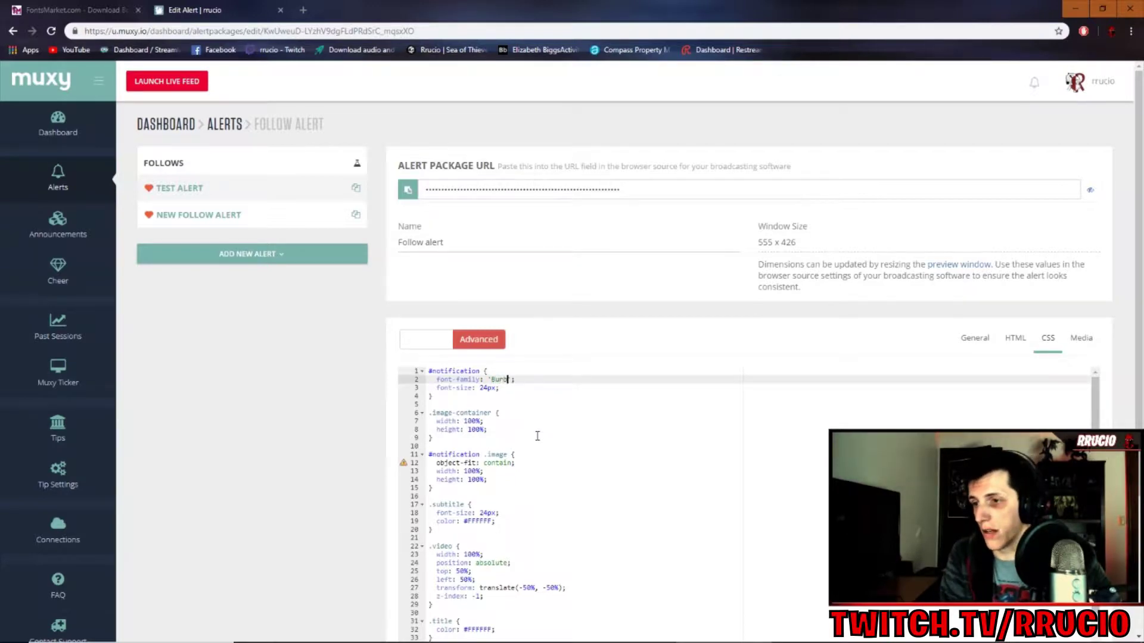
{"action": "type", "text": "k Big Cond"}
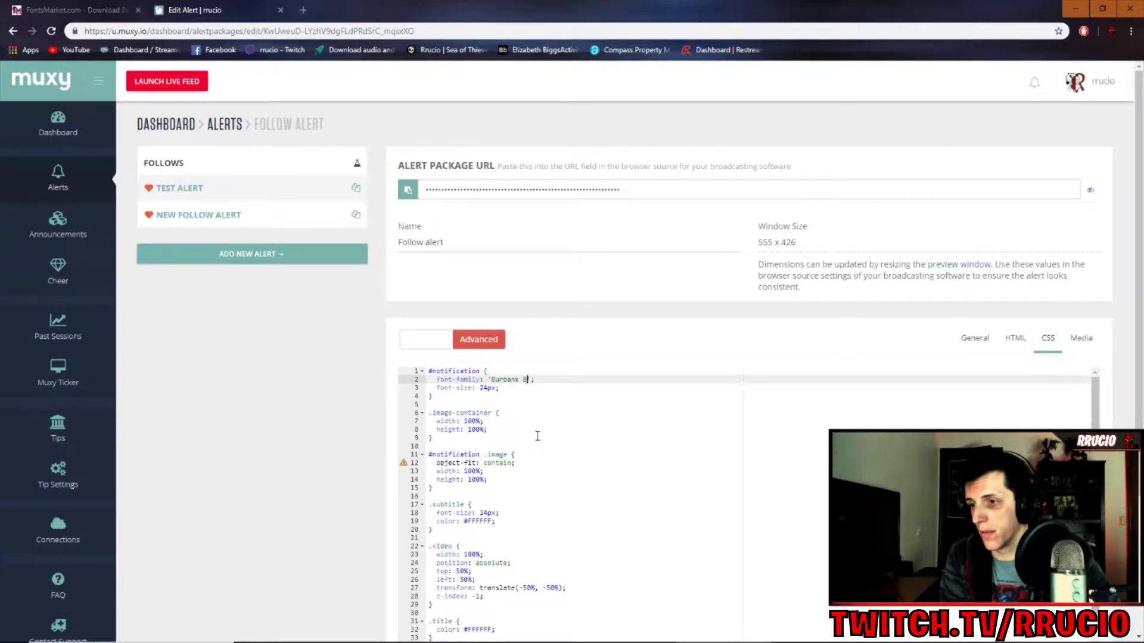
{"action": "type", "text": "ensed"}
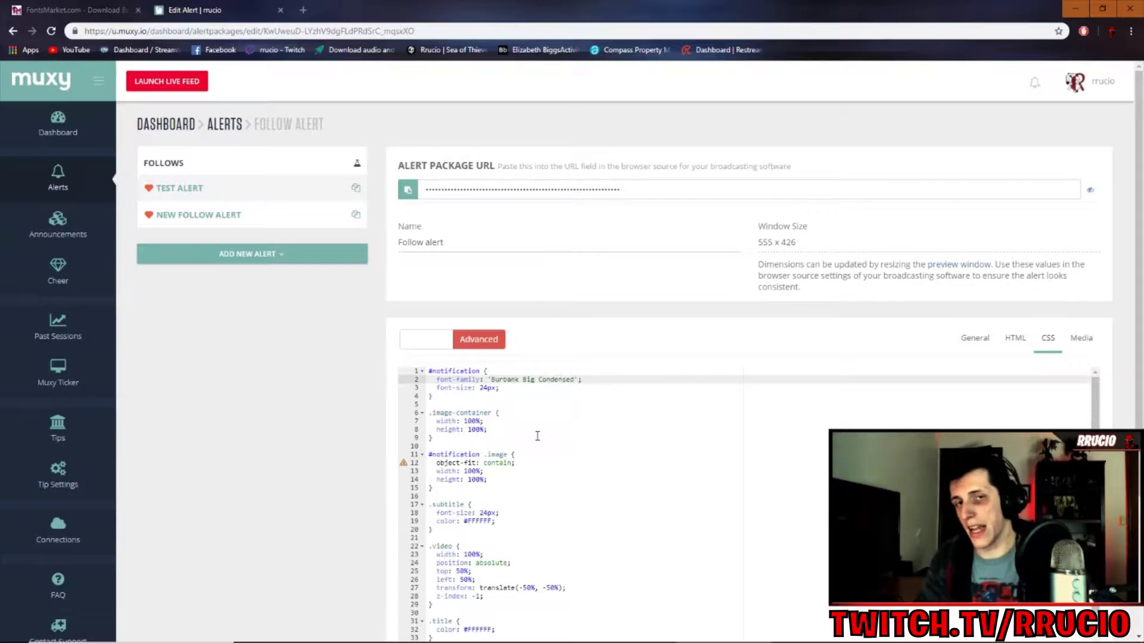
Step: Save the test alert's CSS changes and run a test of the alert in the preview window
{"action": "scroll", "coordinate": [617, 429], "scroll_direction": "down", "scroll_amount": 2}
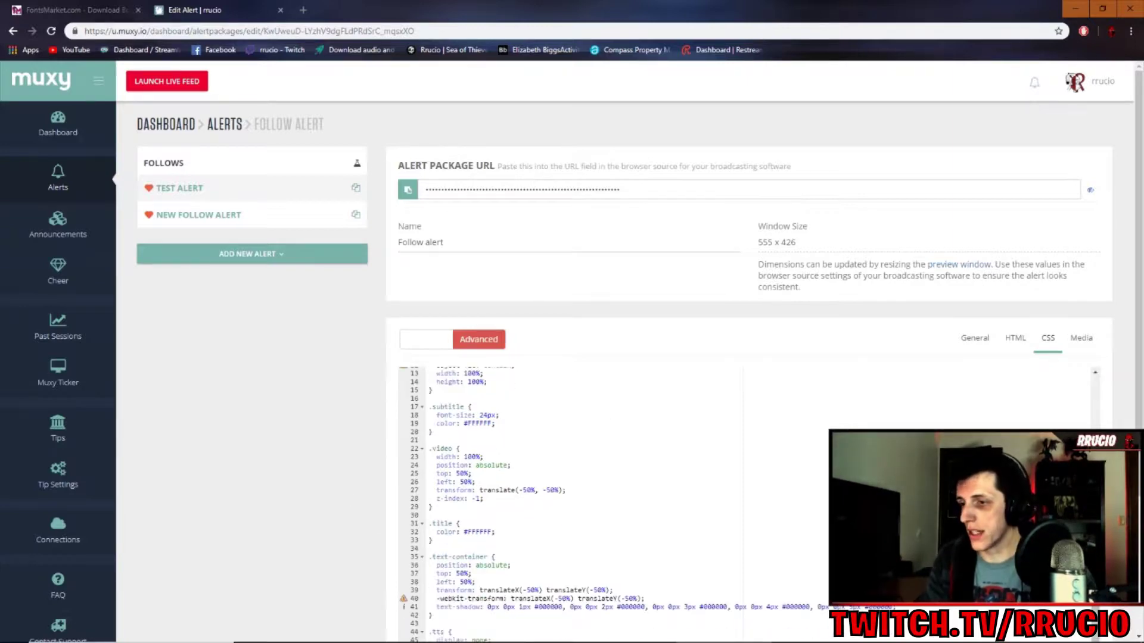
{"action": "scroll", "coordinate": [779, 501], "scroll_direction": "down", "scroll_amount": 4}
{"action": "key", "text": "ctrl+s"}
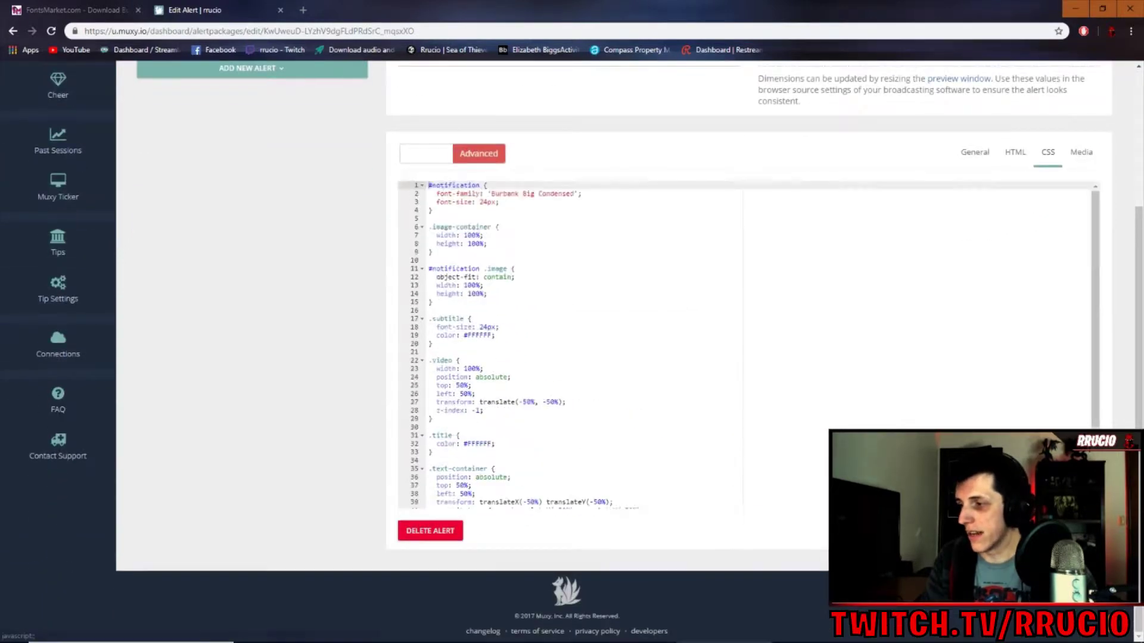
{"action": "left_click", "coordinate": [1001, 531]}
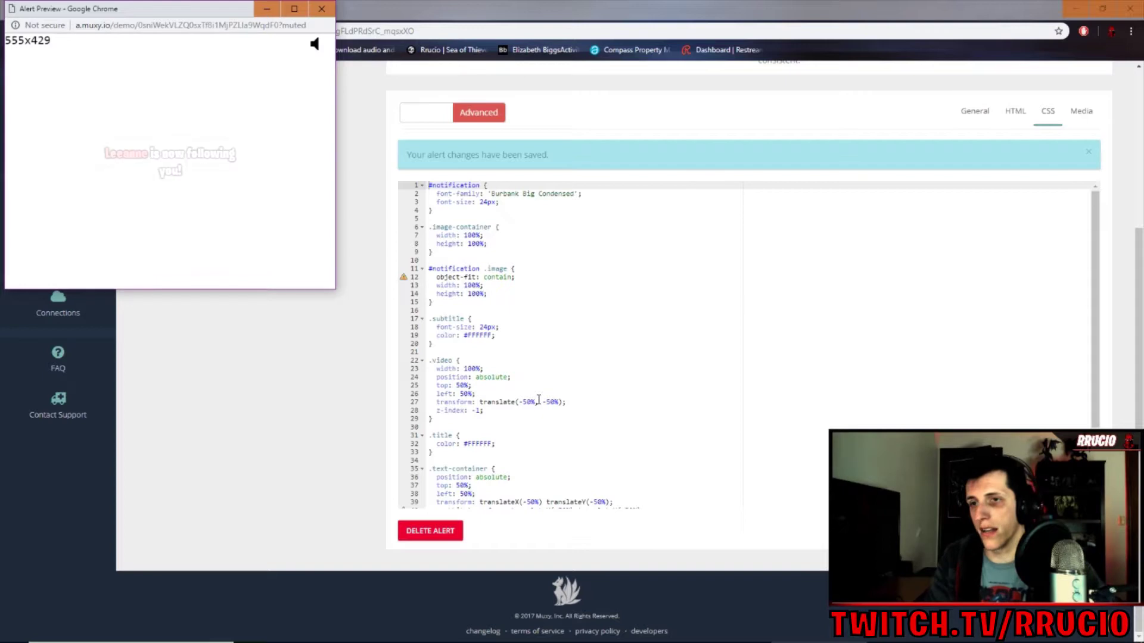
Step: Set the #notification font-family to 'Roboto', then save the alert and check it in the preview window
{"action": "left_click_drag", "start_coordinate": [492, 193], "coordinate": [574, 194]}
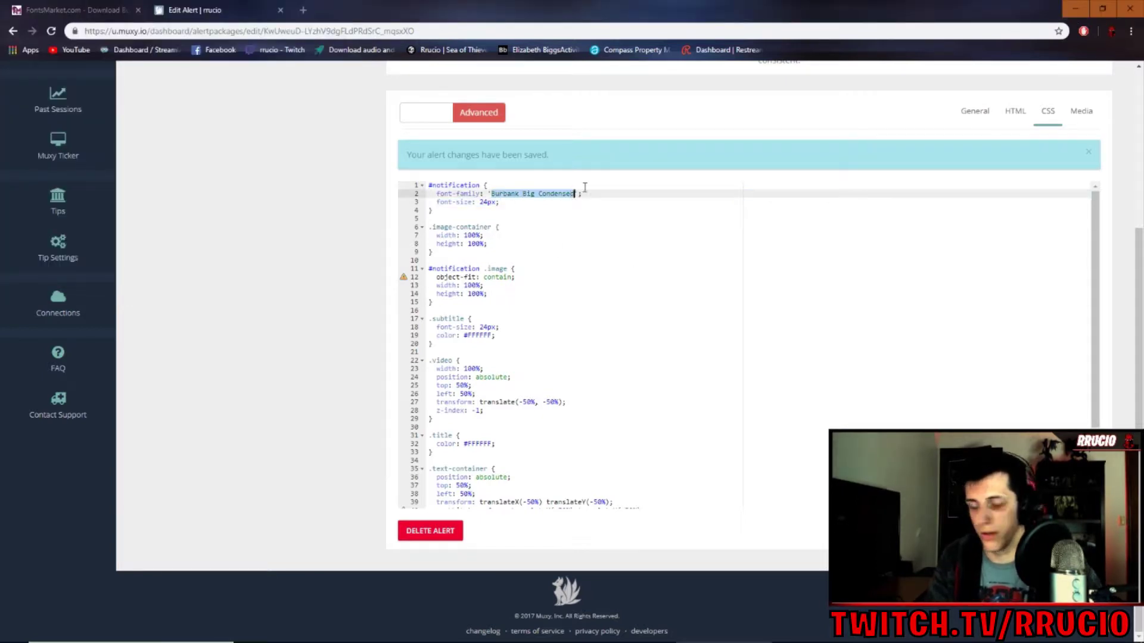
{"action": "type", "text": "Roboto"}
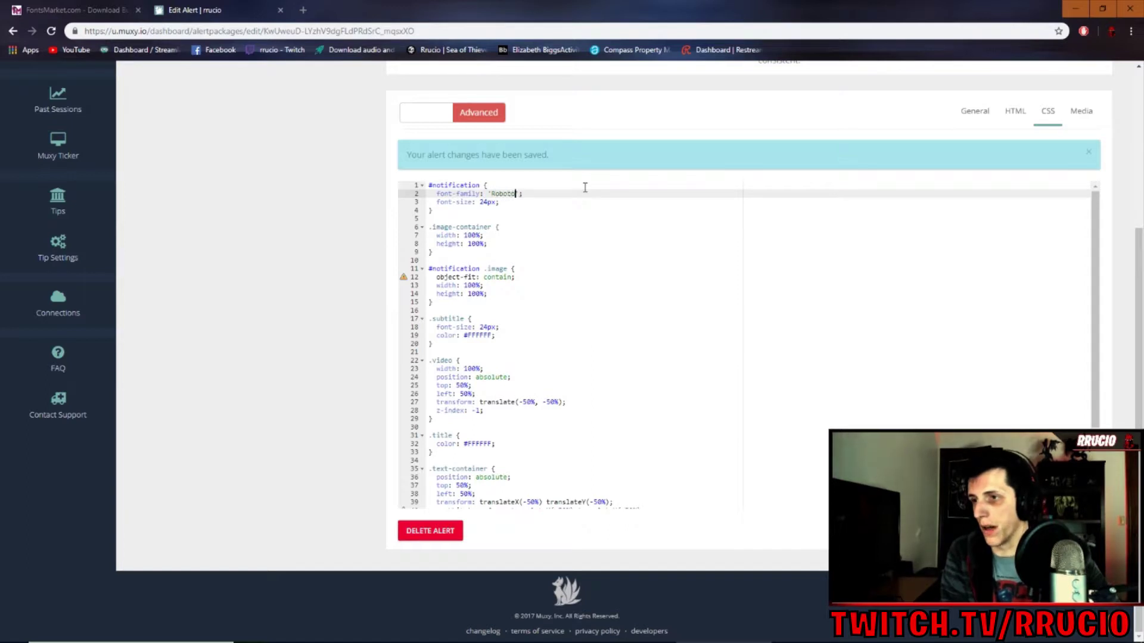
{"action": "left_click", "coordinate": [1061, 531]}
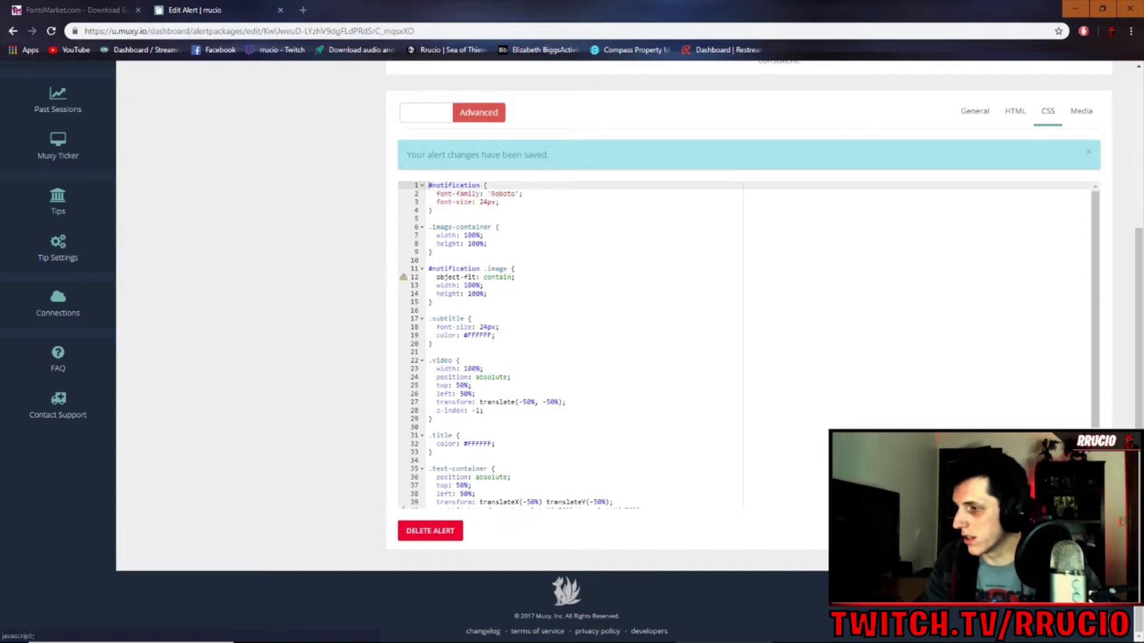
{"action": "key", "text": "alt+Tab"}
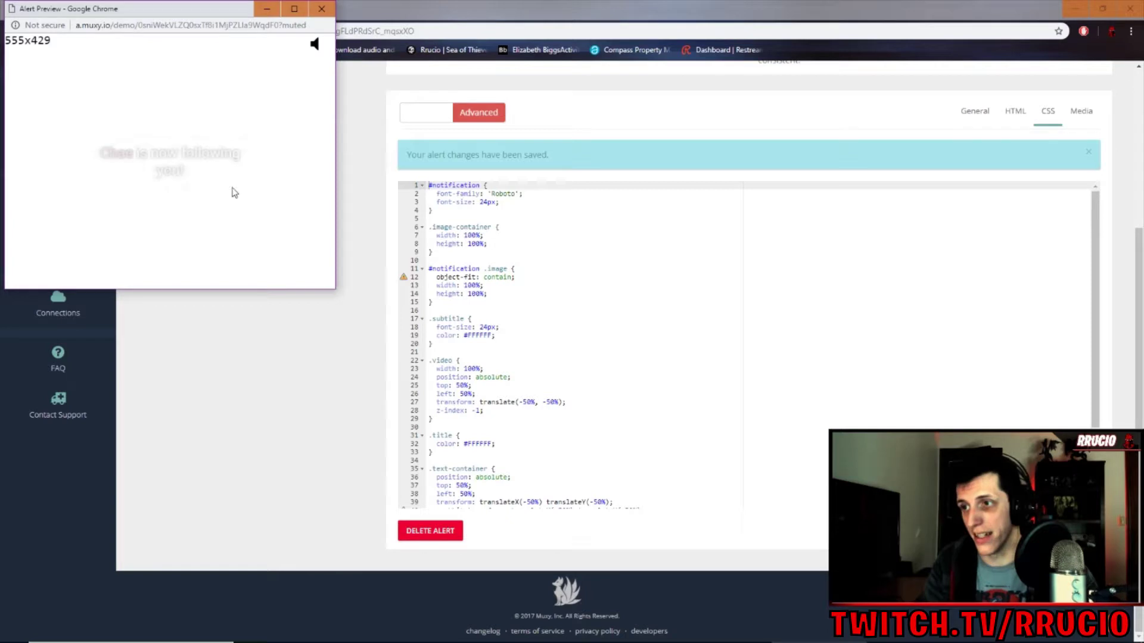
Step: Switch to the New Follow Alert in the Follow Alert package and open its preview window
{"action": "left_click_drag", "start_coordinate": [489, 194], "coordinate": [515, 195]}
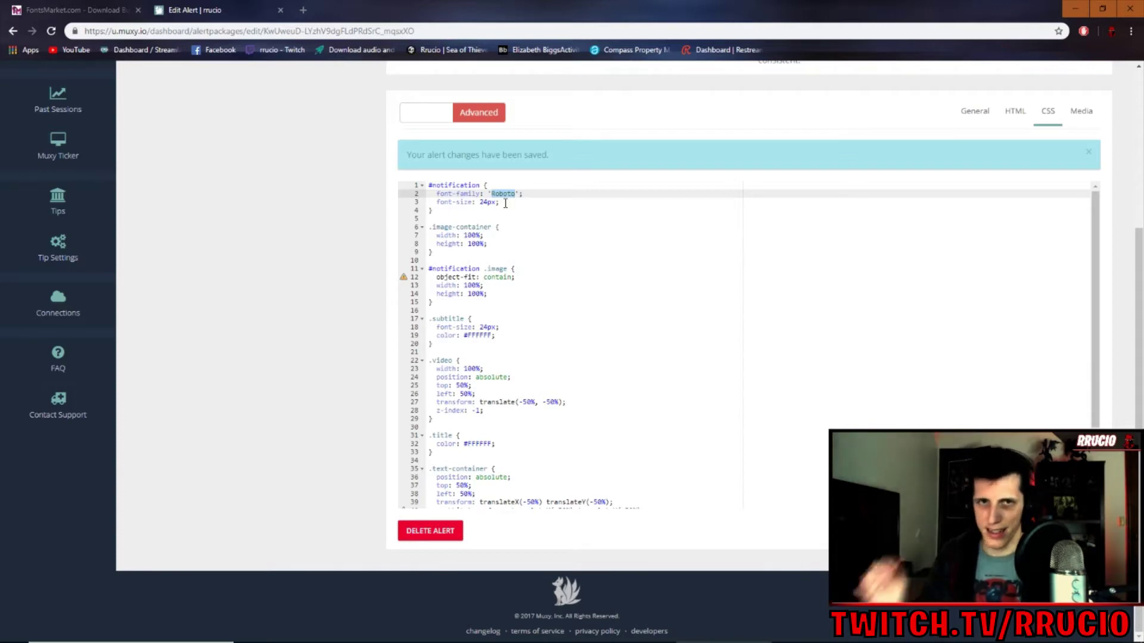
{"action": "scroll", "coordinate": [357, 199], "scroll_direction": "up", "scroll_amount": 4}
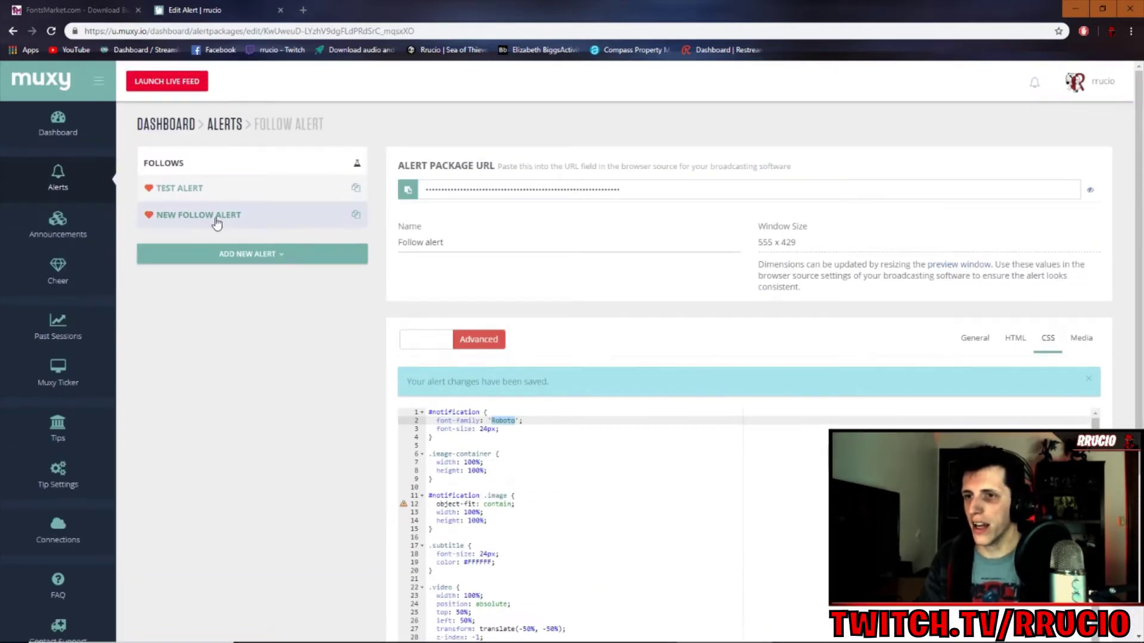
{"action": "left_click", "coordinate": [248, 222]}
{"action": "scroll", "coordinate": [881, 421], "scroll_direction": "down", "scroll_amount": 1}
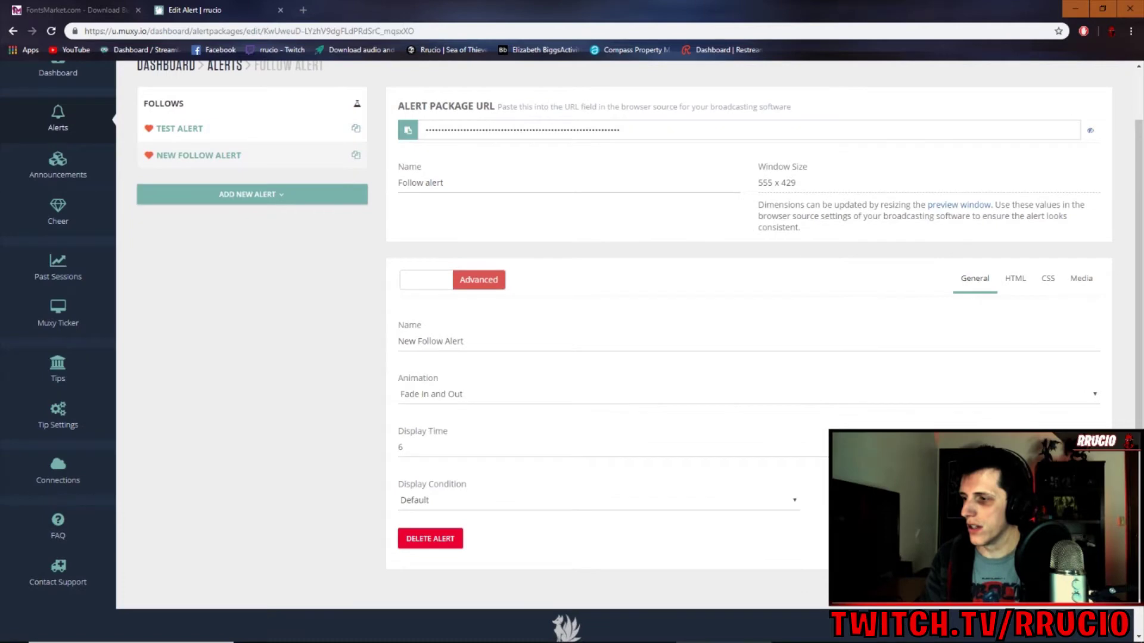
{"action": "left_click", "coordinate": [958, 205]}
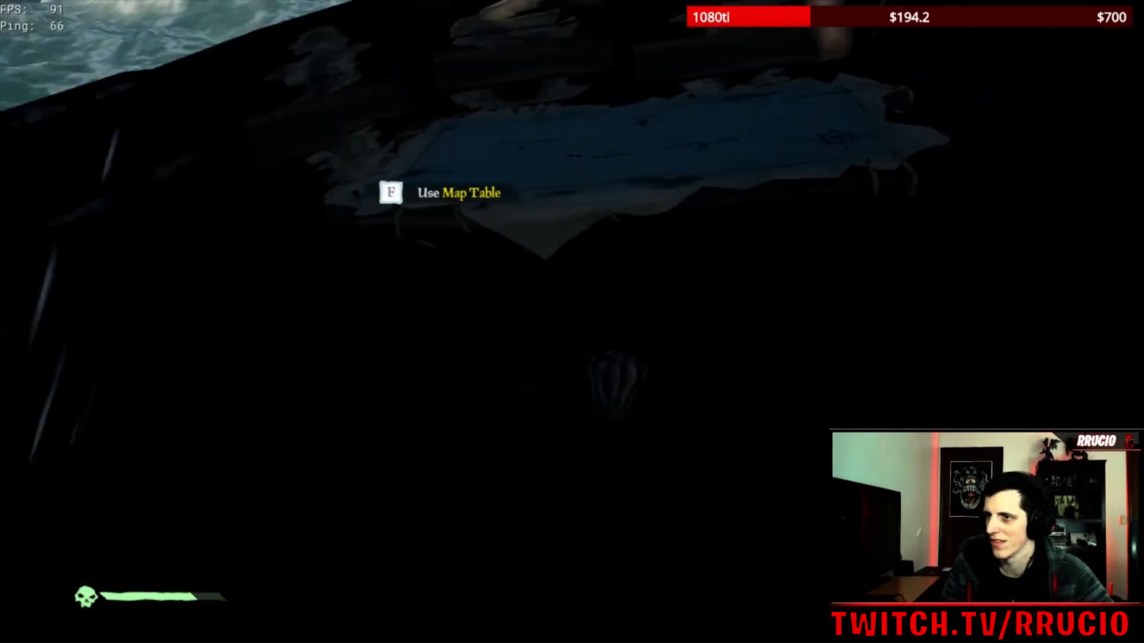
{"action": "key", "text": "w"}
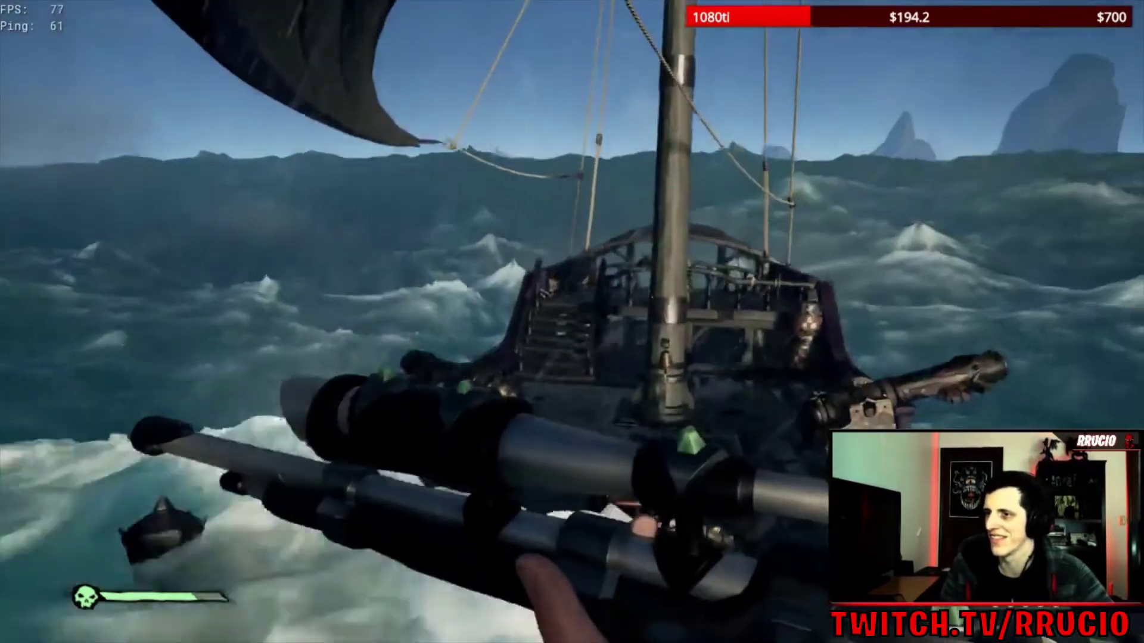
{"action": "key", "text": "w"}
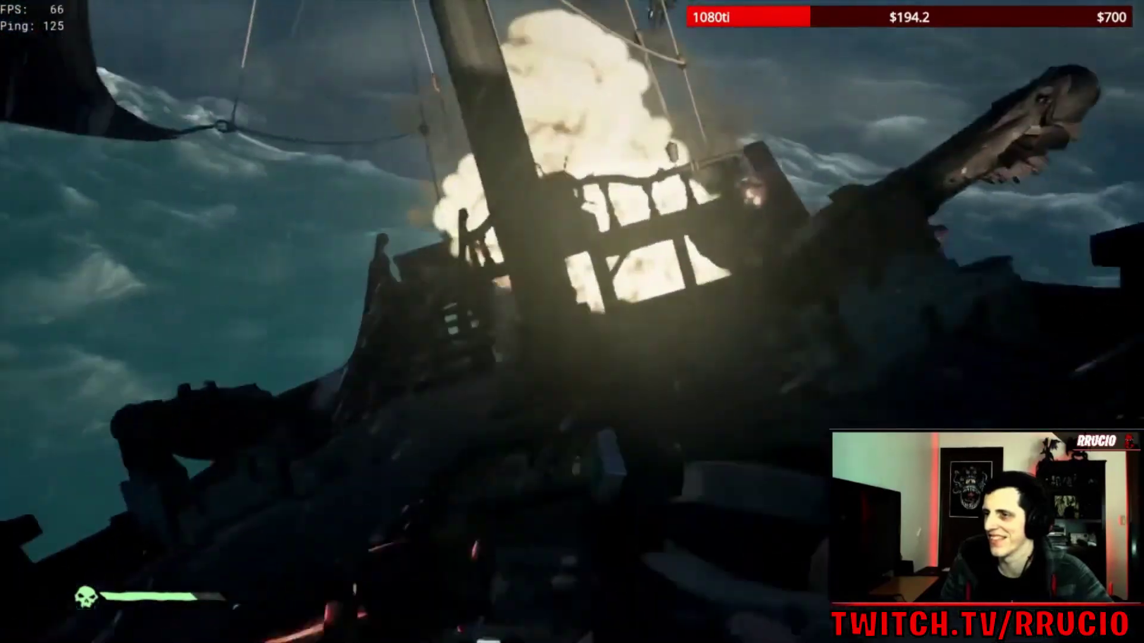
{"action": "key", "text": "w"}
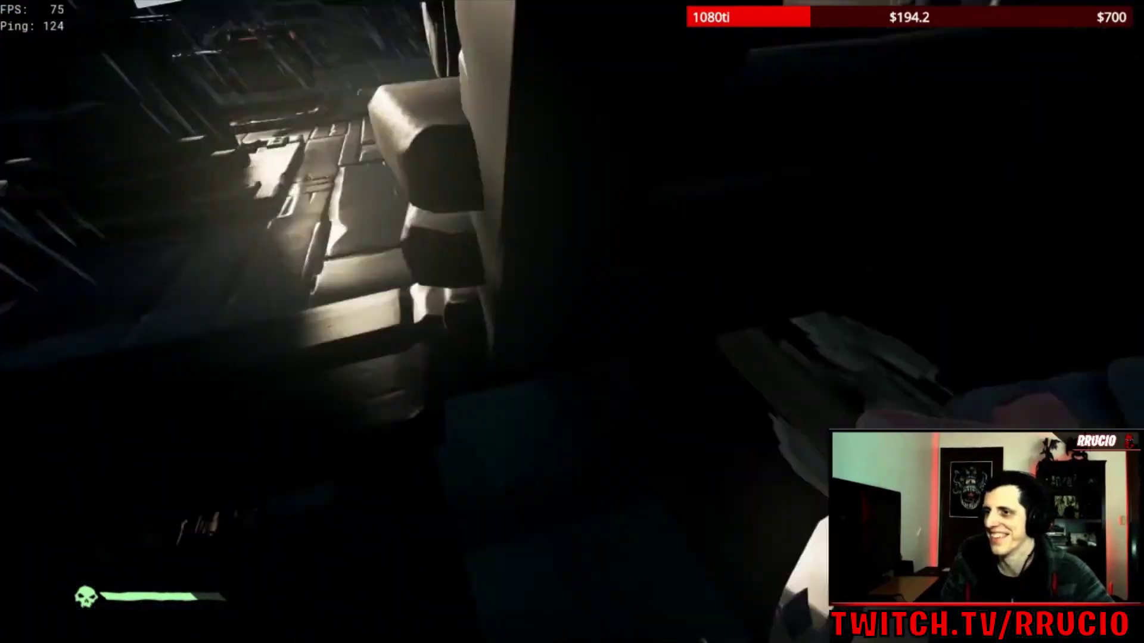
{"action": "key", "text": "w"}
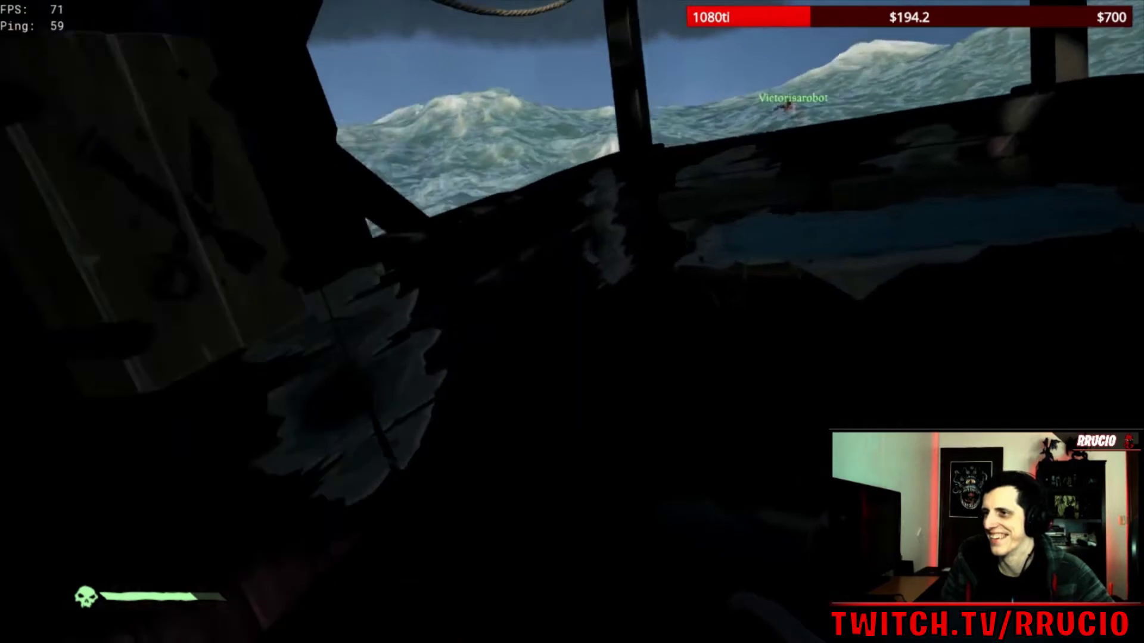
{"action": "key", "text": "w"}
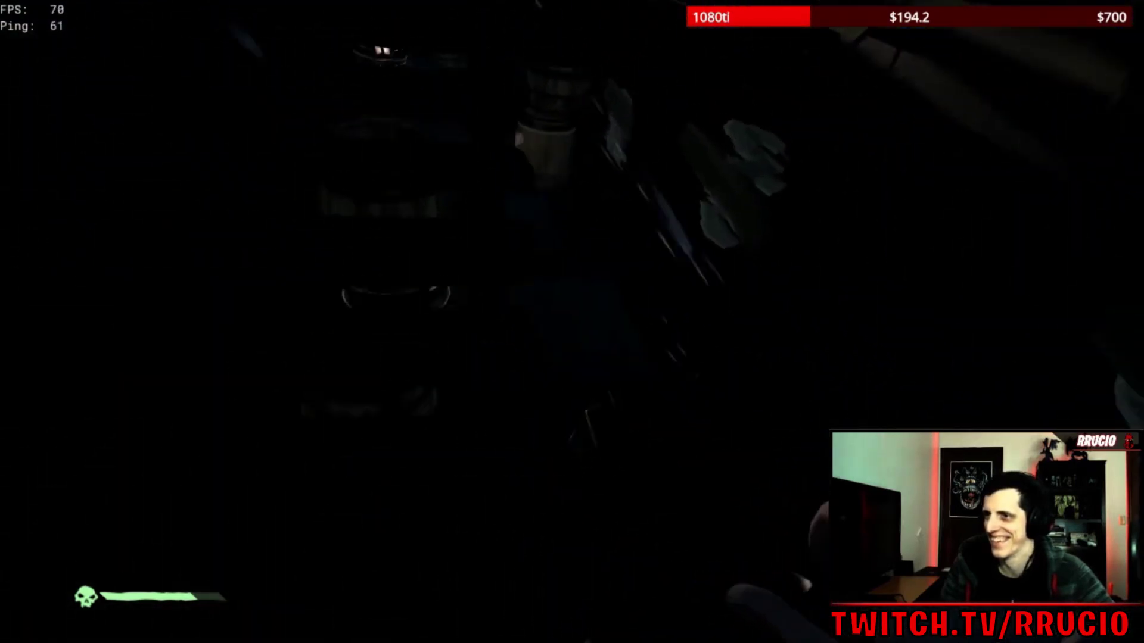
{"action": "key", "text": "q"}
{"action": "key", "text": "w"}
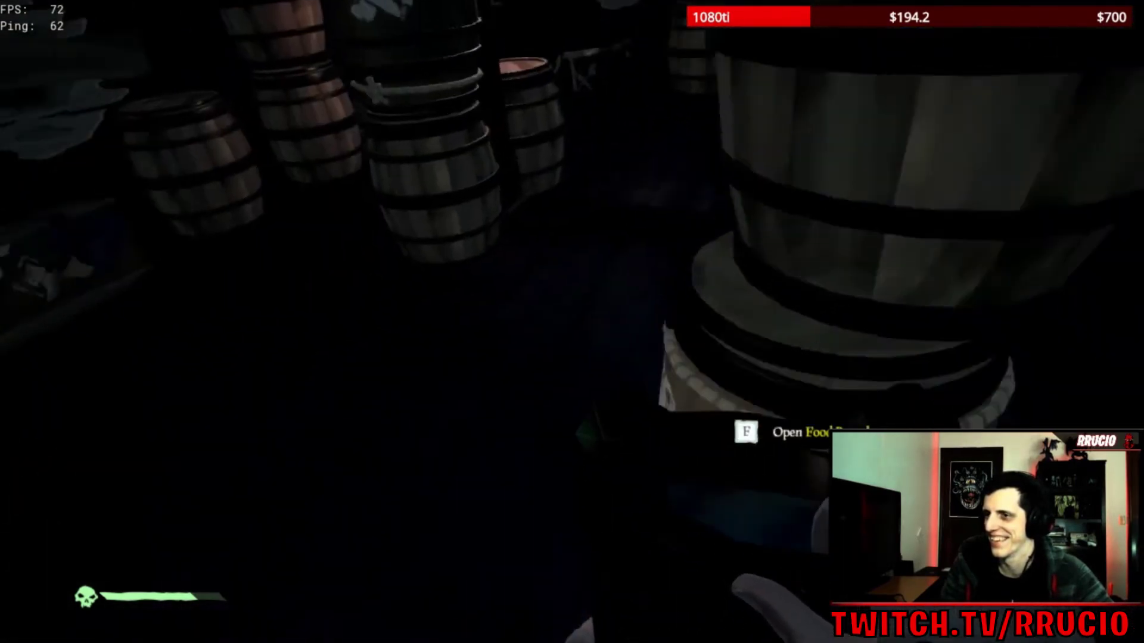
{"action": "key", "text": "f"}
{"action": "key", "text": "Escape"}
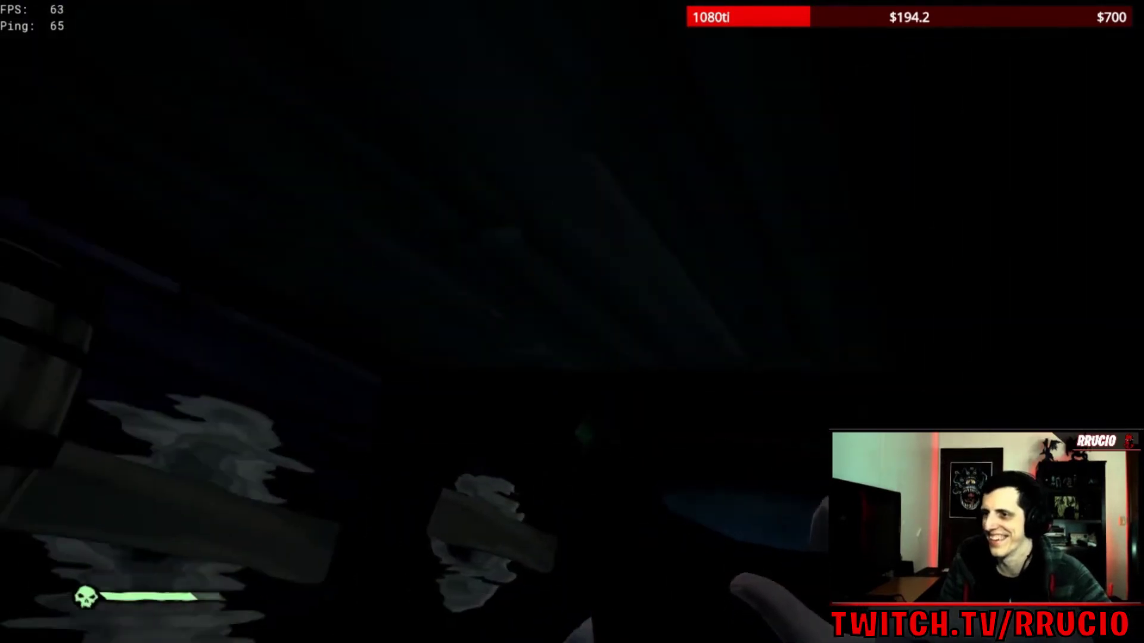
{"action": "key", "text": "w"}
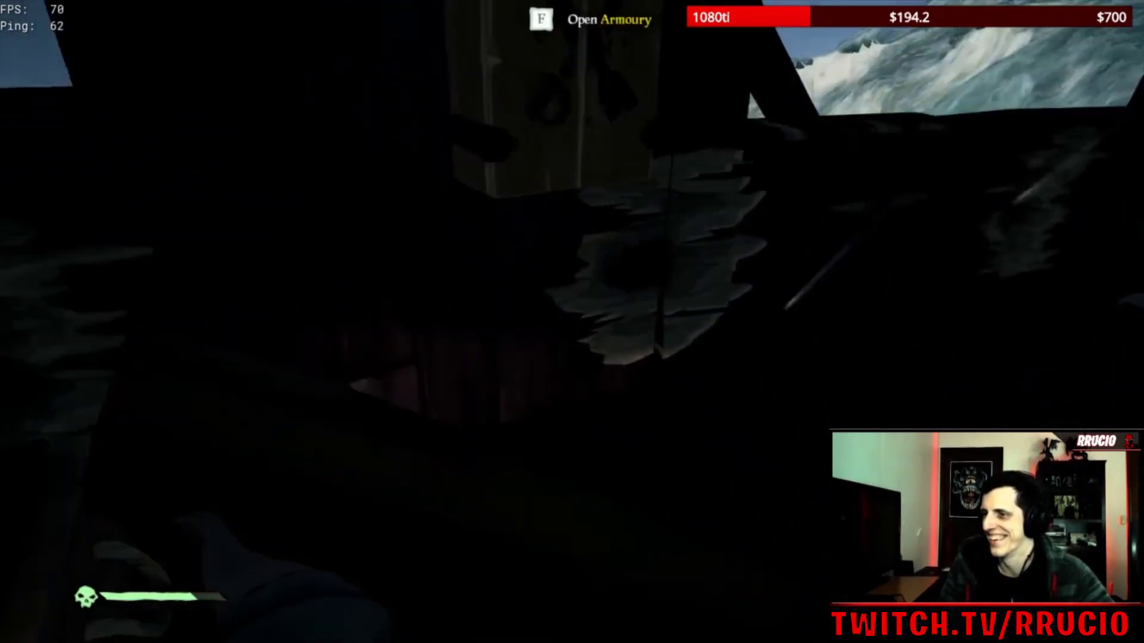
{"action": "key", "text": "w"}
{"action": "left_click", "coordinate": [572, 322]}
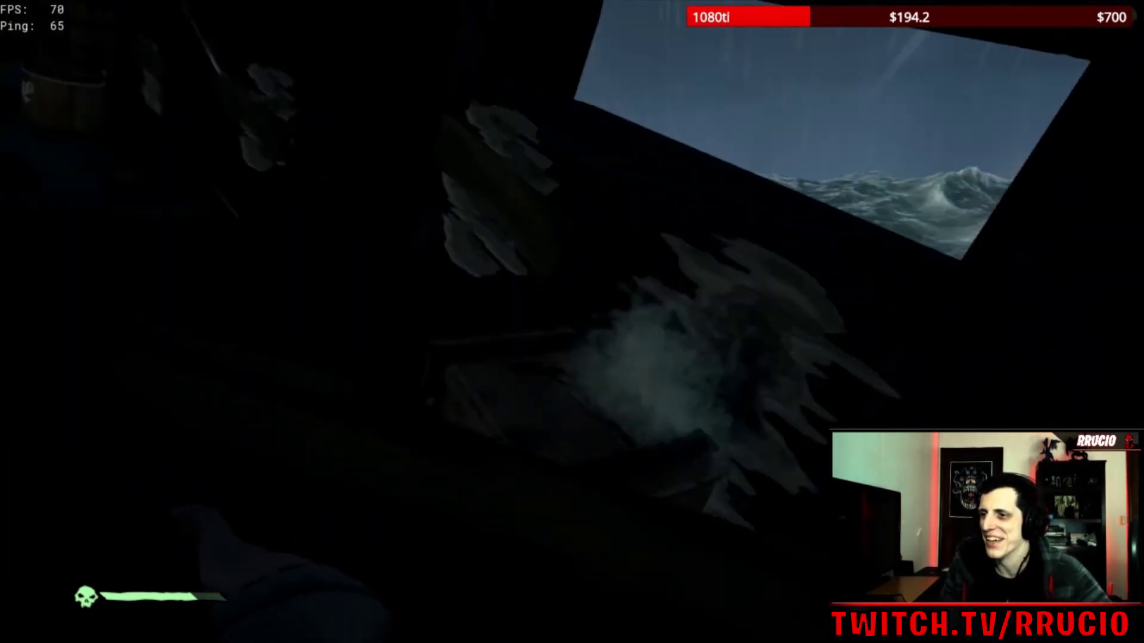
{"action": "left_click", "coordinate": [571, 322]}
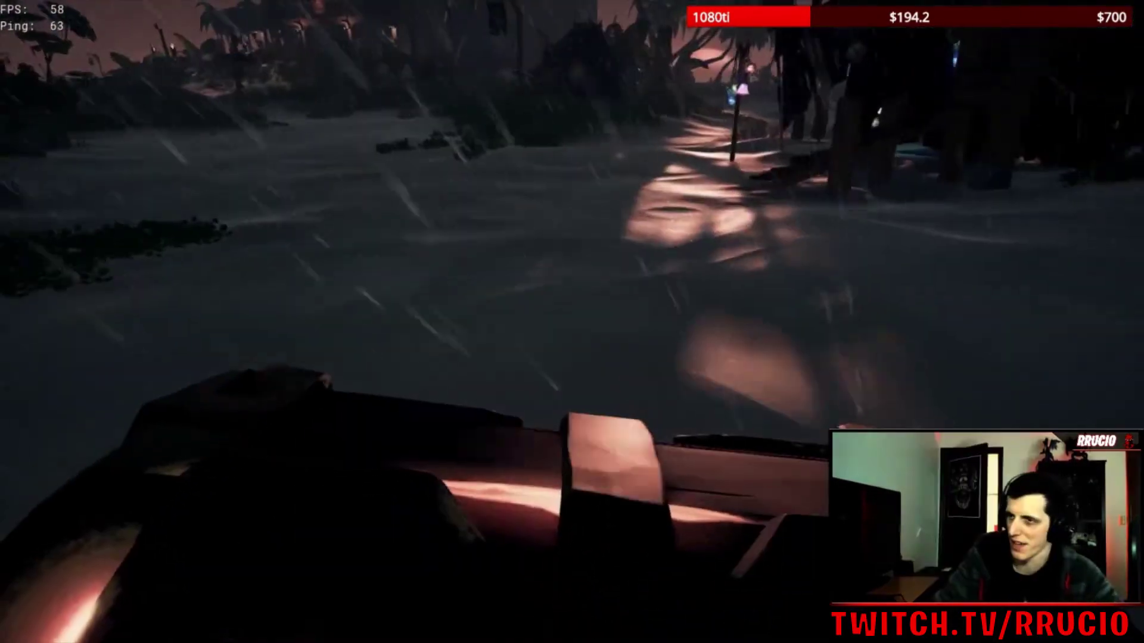
{"action": "key", "text": "w"}
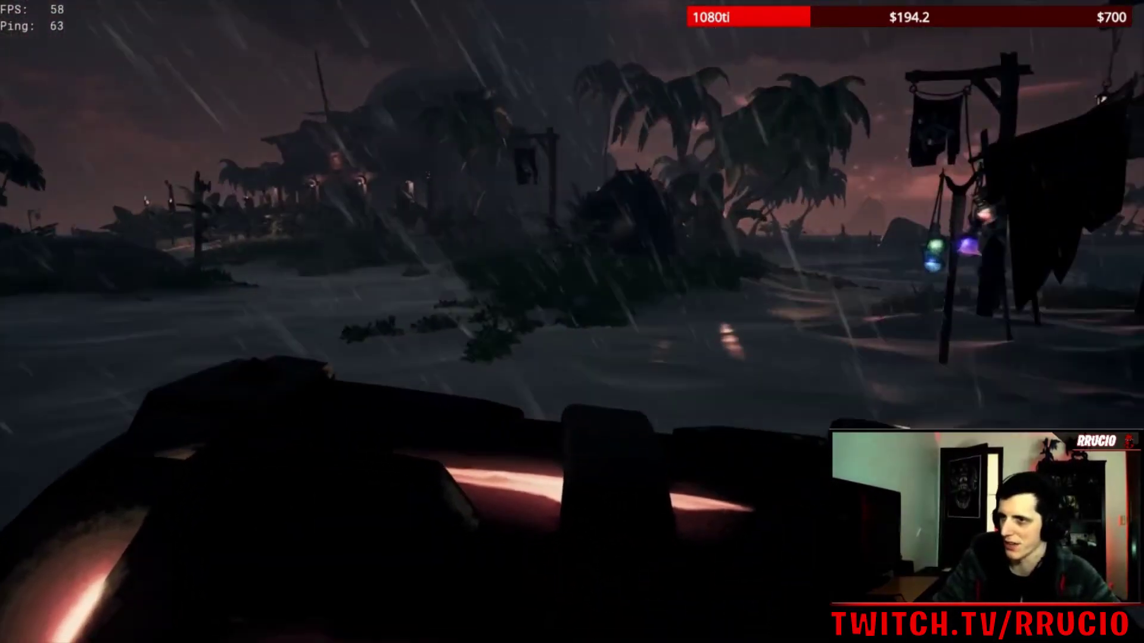
{"action": "key", "text": "w"}
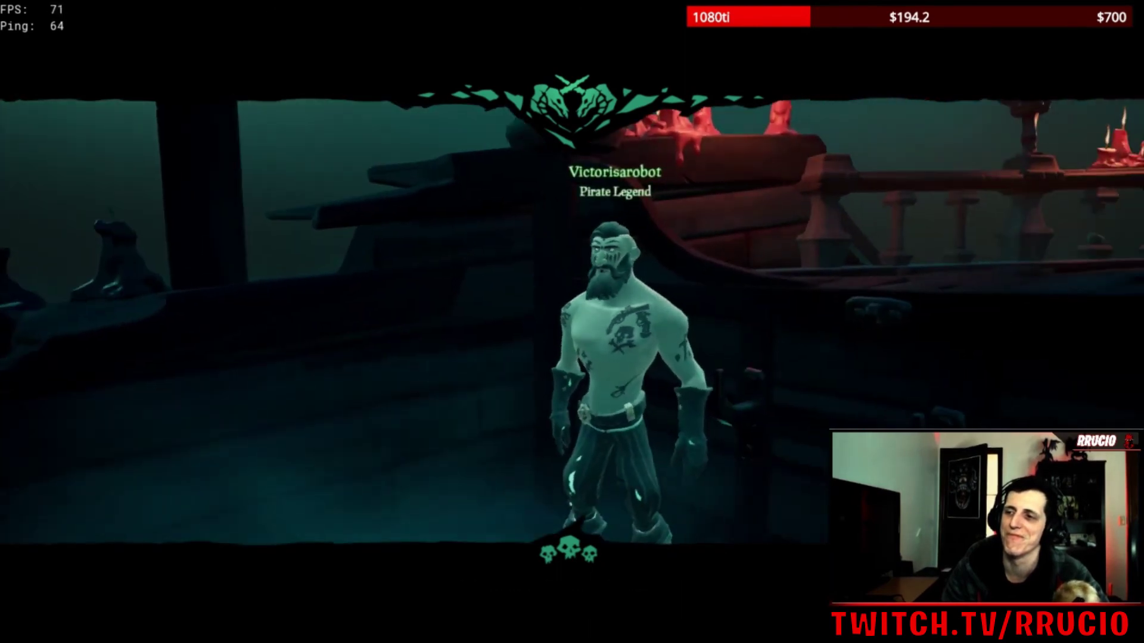
{"action": "key", "text": "b"}
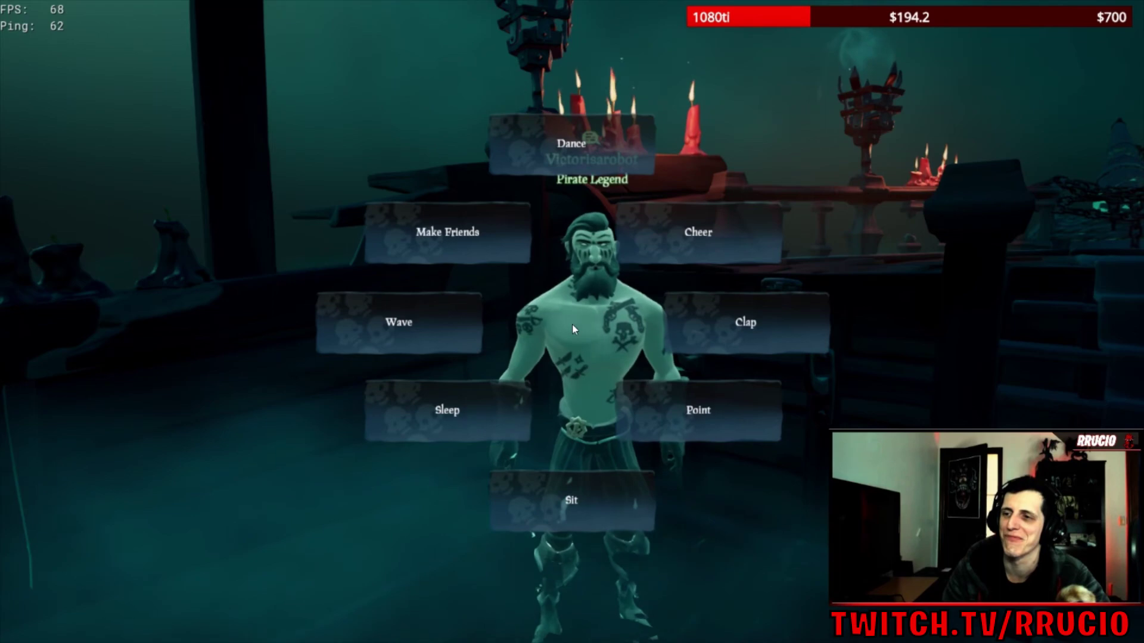
{"action": "left_click", "coordinate": [699, 410]}
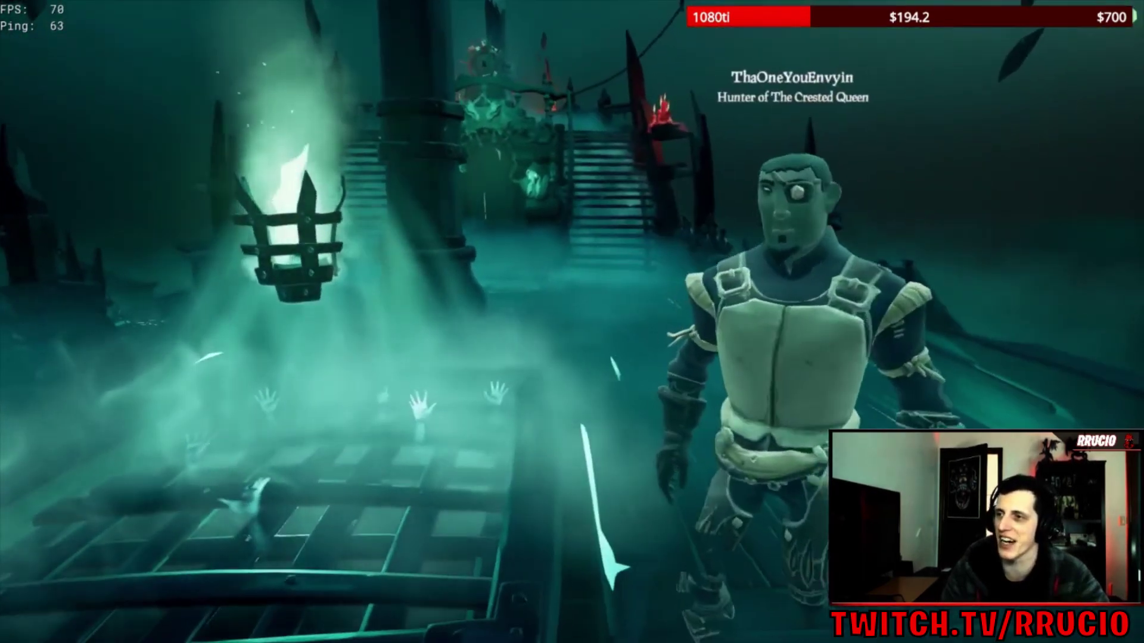
{"action": "key", "text": "w"}
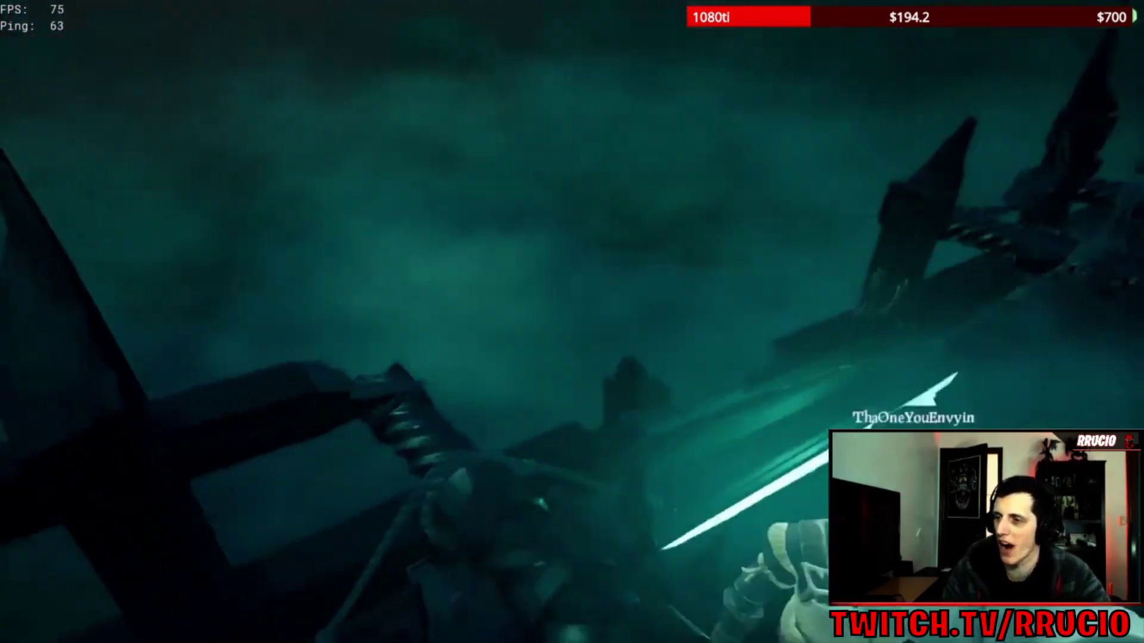